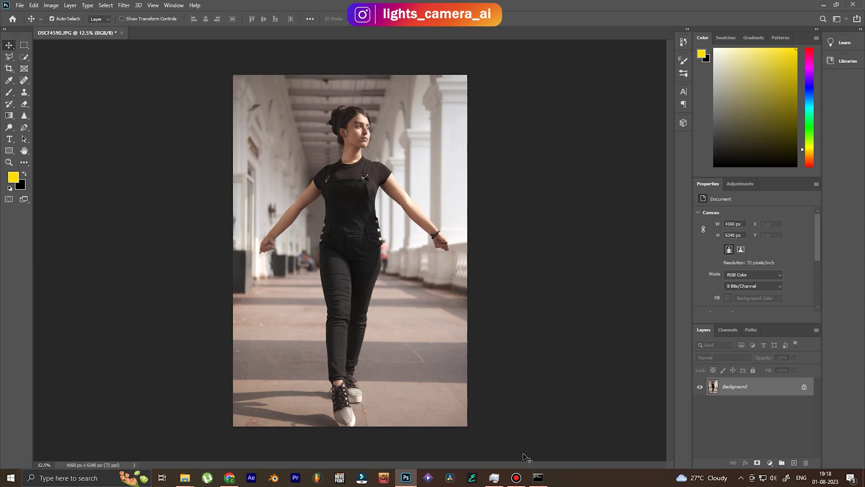
Step: Copy the web UI's local address from the console and open it in Chrome
click(538, 478)
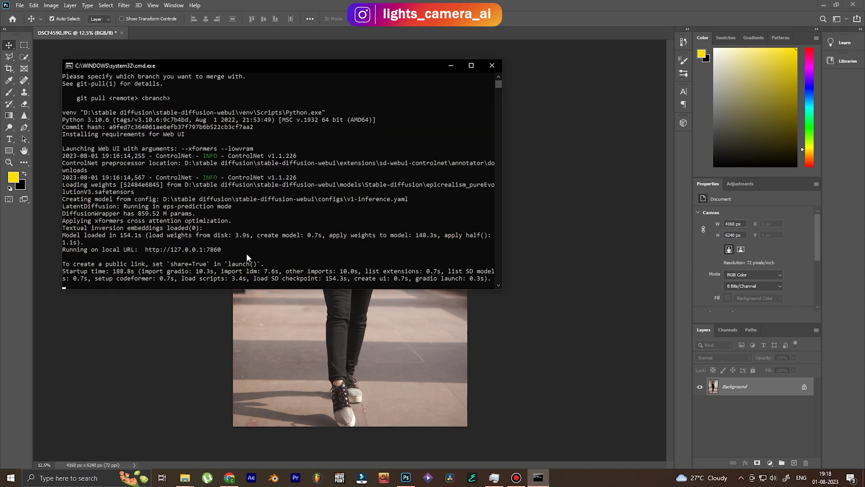
drag(244, 250, 152, 251)
right_click(171, 264)
click(230, 477)
click(197, 18)
text(http://127.0.0.1:7860)
key(Return)
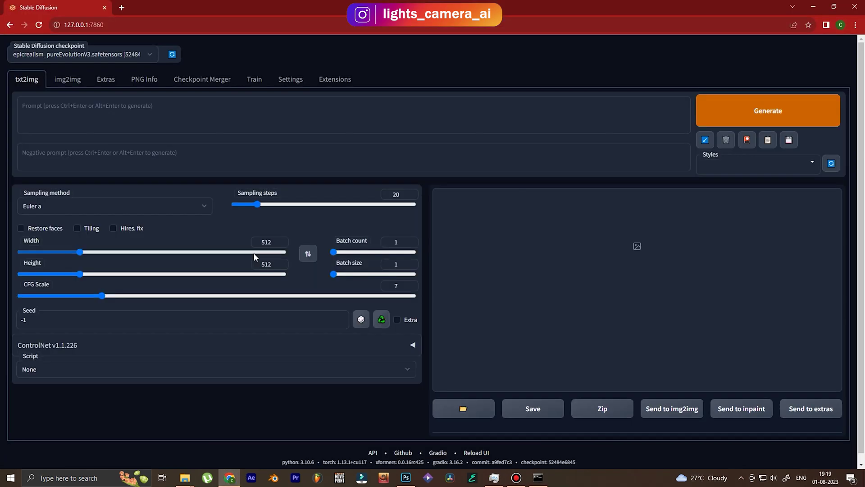
Step: Upload the woman's photo into the img2img Inpaint canvas
click(68, 83)
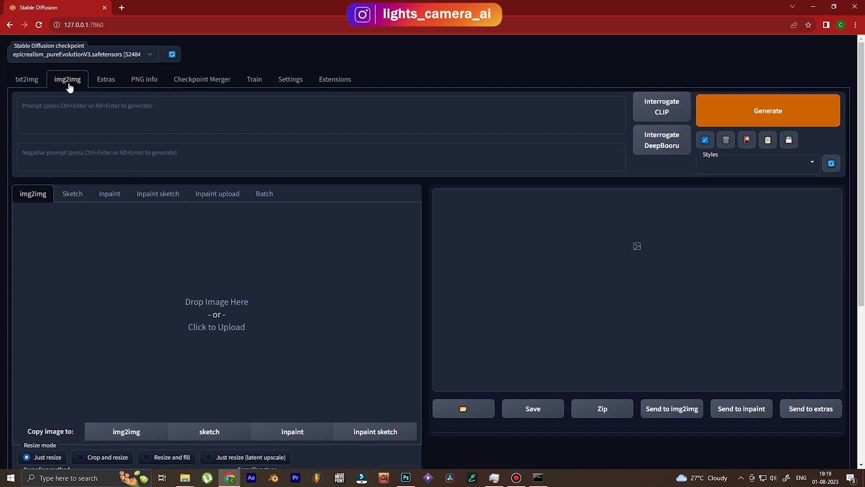
click(113, 198)
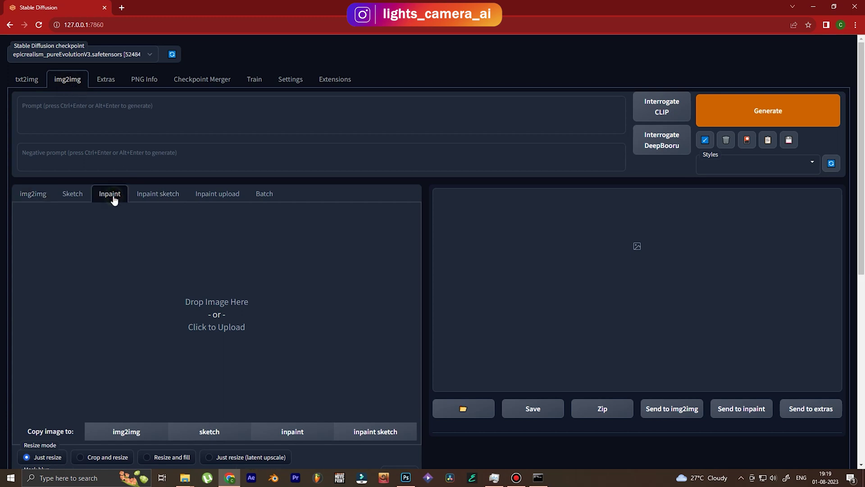
click(212, 321)
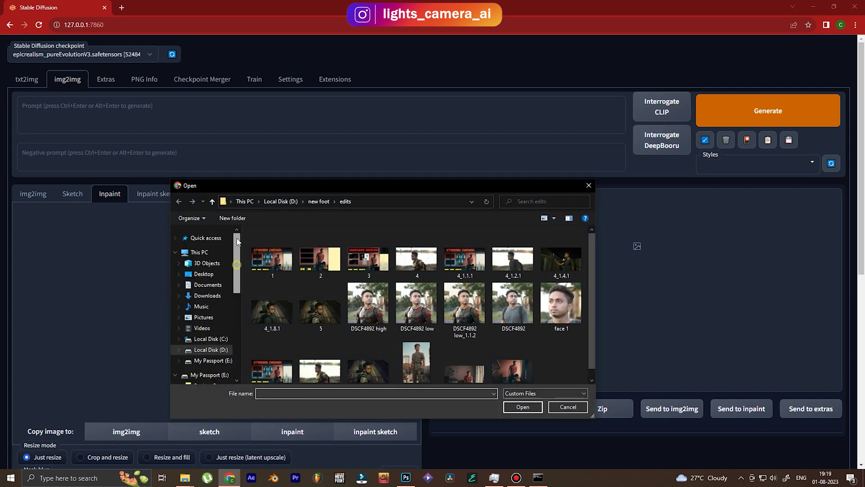
click(216, 237)
double_click(255, 307)
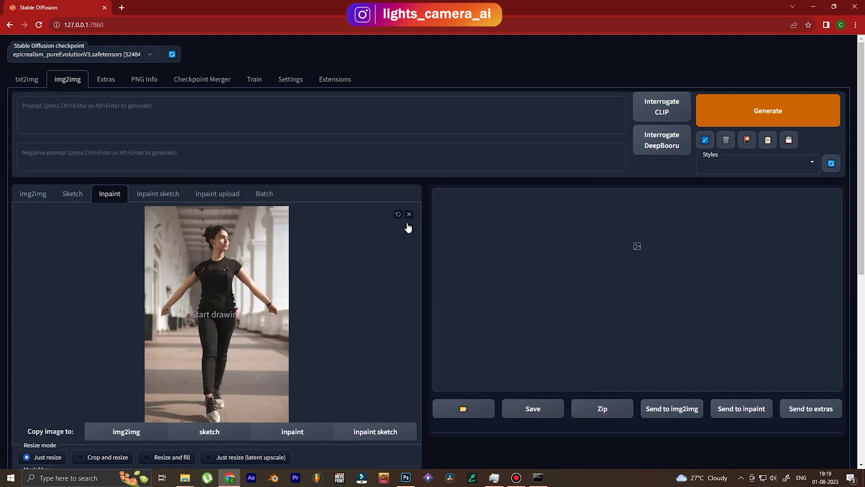
Step: Mask the woman's torso, legs and both arms and enter the prompt 'gothic dress, elegant, dark mage,'
click(410, 229)
drag(361, 233, 381, 233)
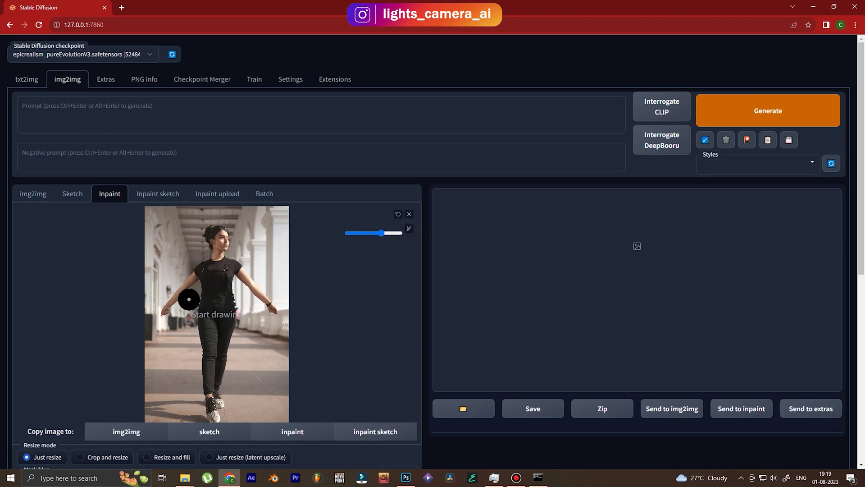
mouse_move(209, 269)
mouse_down()
mouse_move(218, 386)
mouse_move(204, 363)
mouse_move(233, 295)
mouse_move(228, 417)
mouse_up()
drag(381, 233, 369, 233)
mouse_move(196, 271)
mouse_down()
mouse_move(251, 257)
mouse_move(249, 287)
mouse_up()
click(396, 217)
mouse_move(167, 306)
mouse_down()
mouse_move(199, 272)
mouse_move(239, 267)
mouse_move(264, 300)
mouse_up()
click(164, 117)
text(gothi)
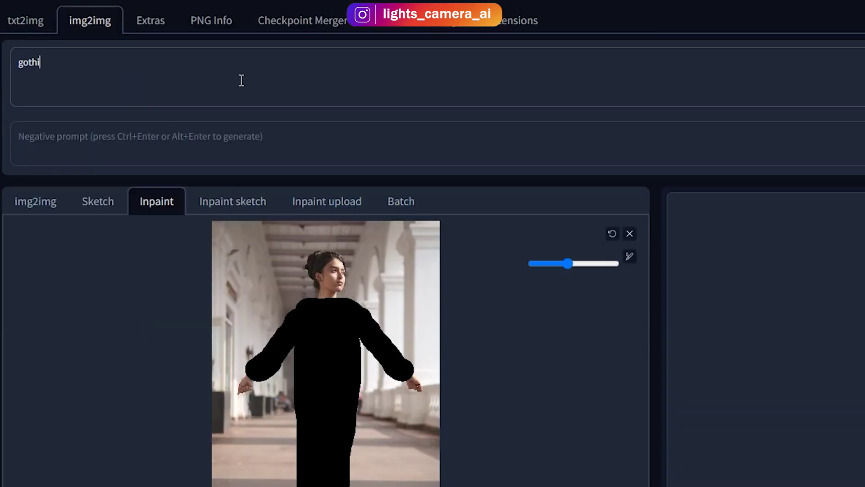
text(c dress, elegant, dark mage,)
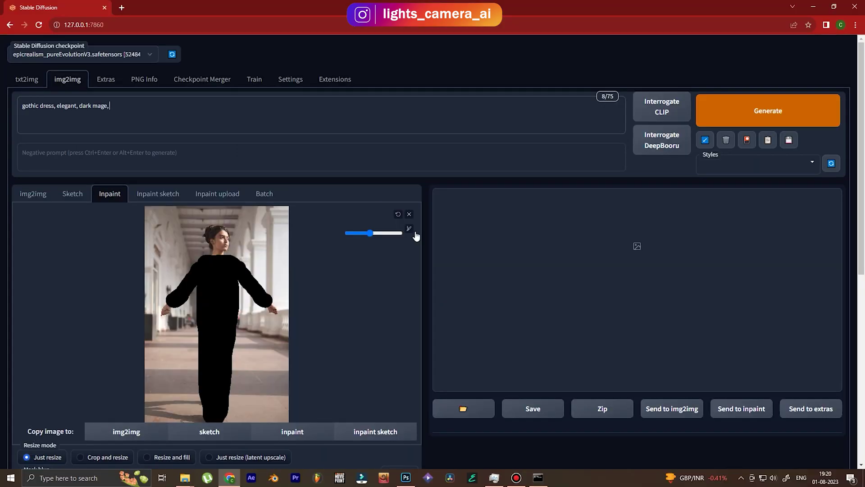
Step: Open prompts.txt from Local Disk (D:) in Notepad
mouse_move(177, 485)
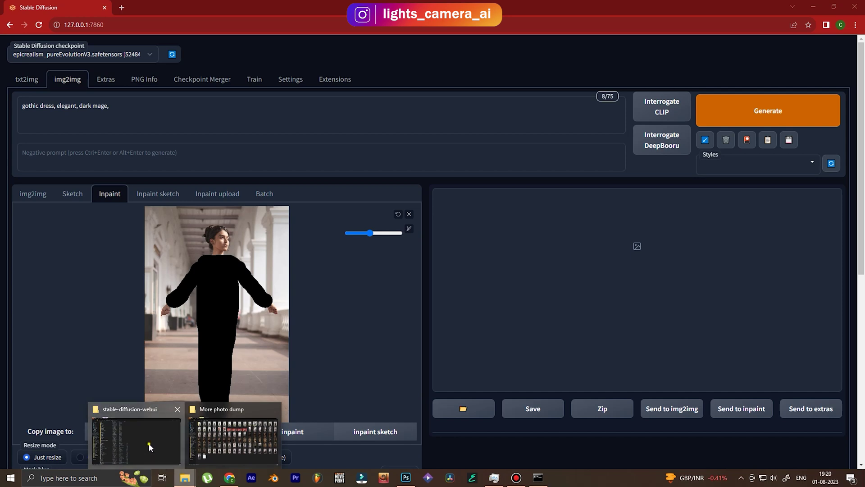
click(136, 433)
click(121, 29)
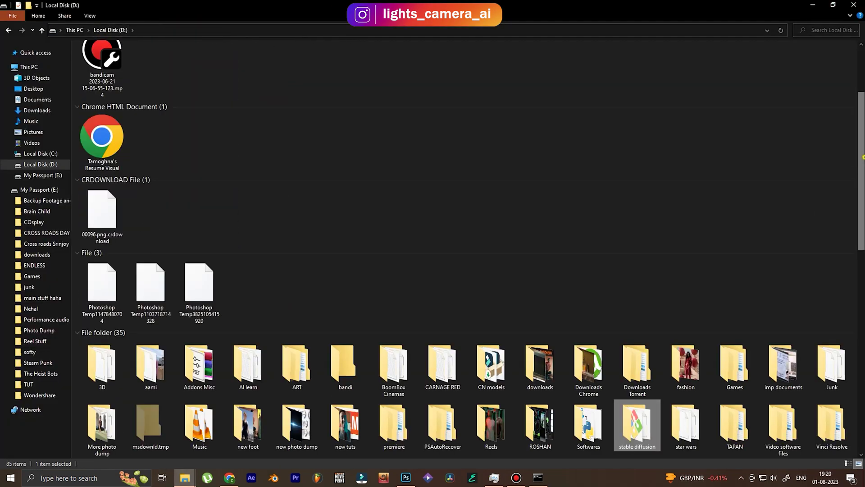
drag(862, 171, 861, 378)
double_click(102, 342)
double_click(689, 165)
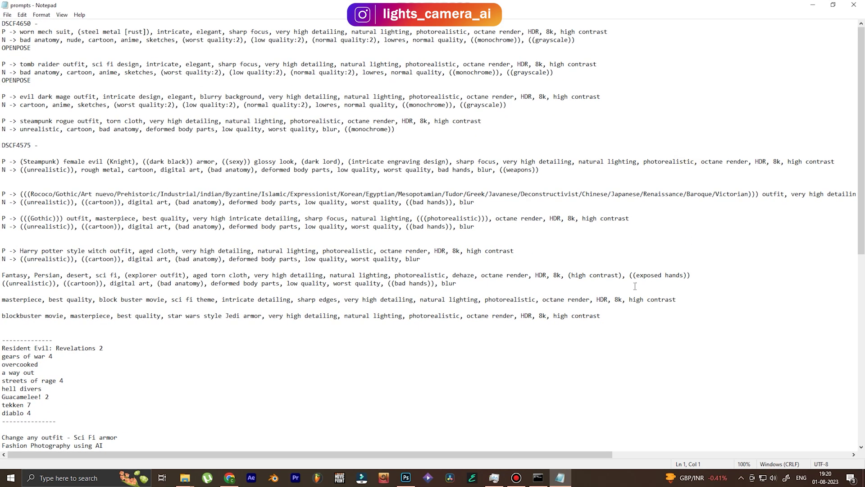
Step: Copy the Gothic line's keywords from 'masterpiece' onward and append them to the web UI prompt
drag(647, 219, 171, 212)
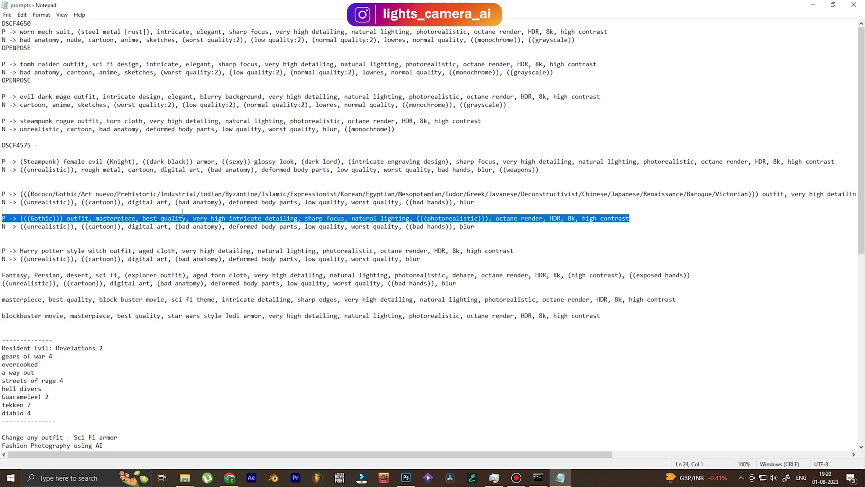
drag(106, 213, 95, 218)
key(ctrl+c)
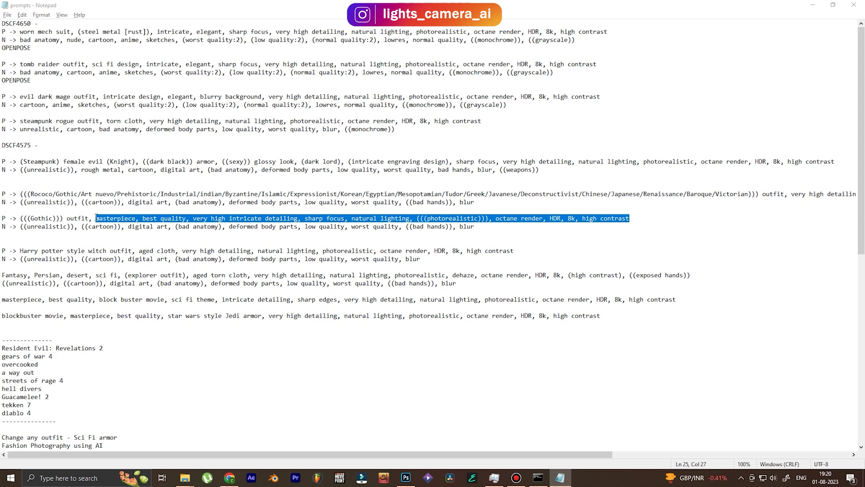
key(alt+Tab)
key(alt+Tab)
key(ctrl+v)
Step: Select the Gothic entry's negative prompt line in Notepad
key(alt+Tab)
click(194, 238)
drag(475, 226, 20, 226)
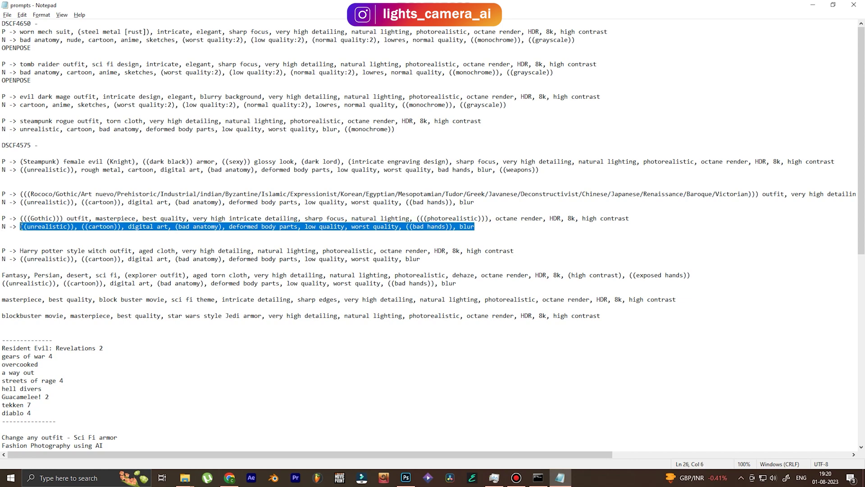
Step: Paste the Gothic negative keywords into the Negative prompt field
key(alt+Tab)
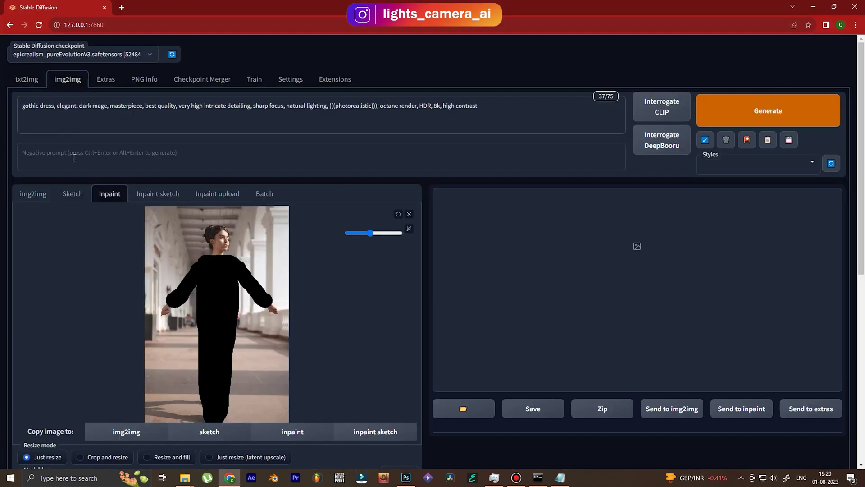
click(74, 159)
key(ctrl+v)
drag(861, 158, 863, 296)
Step: Set mask blur 20, 30 sampling steps and height 768
click(391, 211)
text(20)
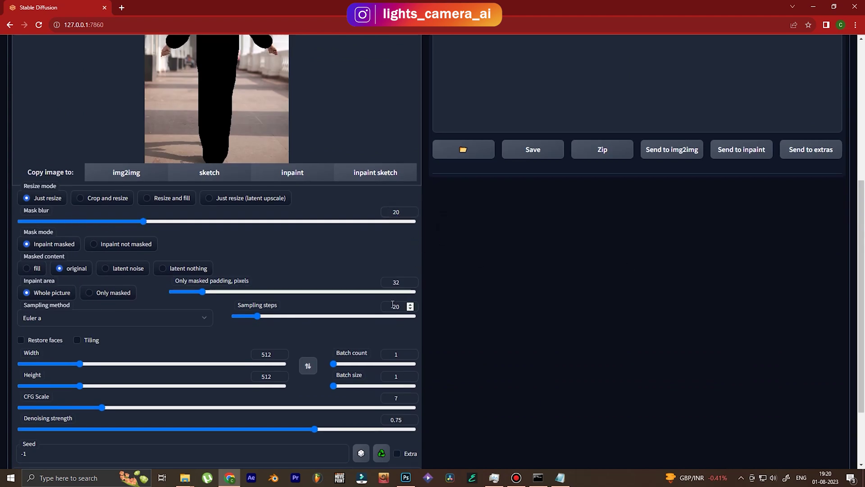
text(30)
scroll(308, 297, down, 2)
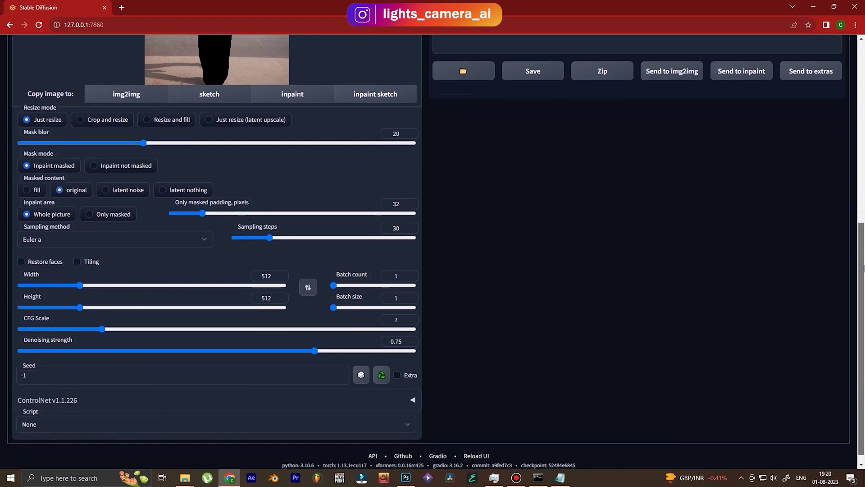
text(768)
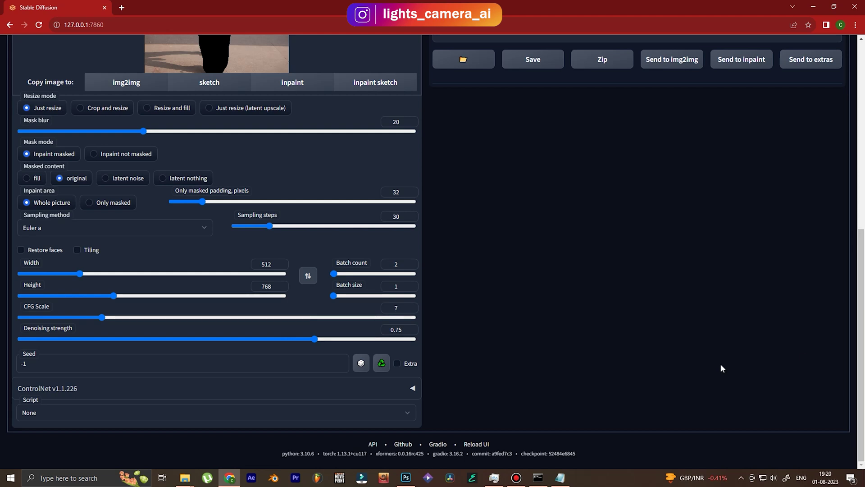
Step: Enable ControlNet Unit 0 with Low VRAM and OpenPose (openpose_full, control_v11p_sd15_openpose)
click(403, 392)
drag(858, 274, 859, 385)
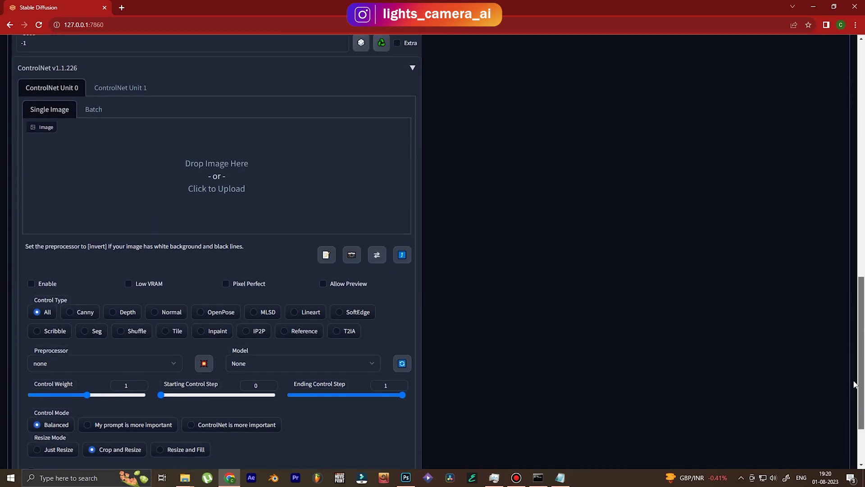
click(32, 285)
click(129, 284)
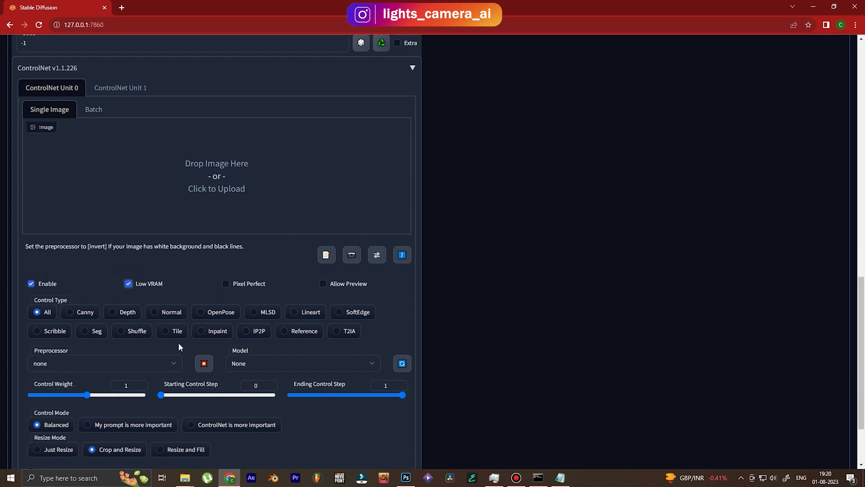
click(213, 316)
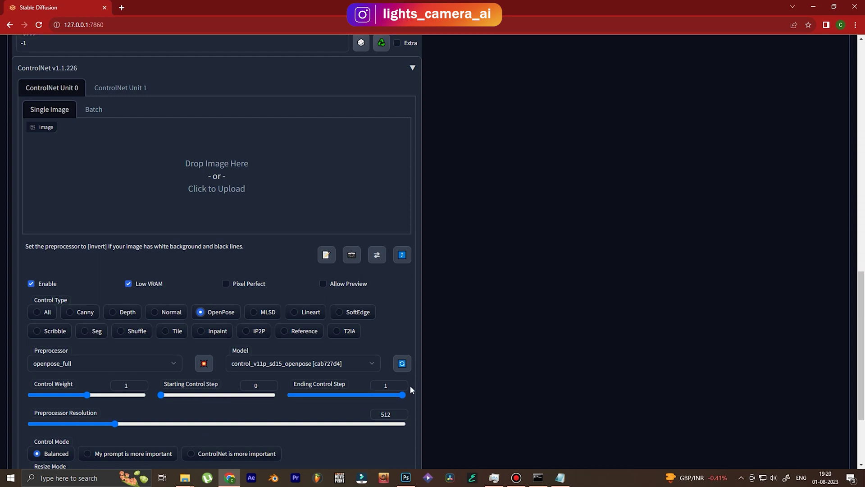
scroll(505, 380, down, 3)
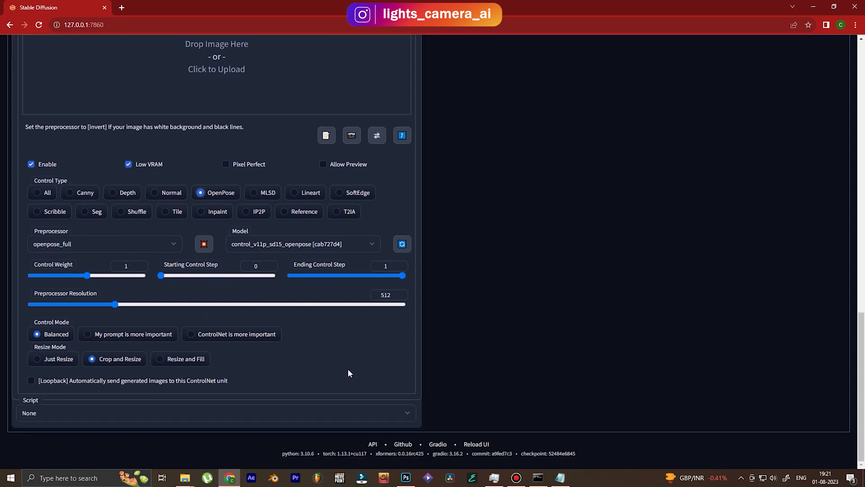
drag(861, 336, 863, 66)
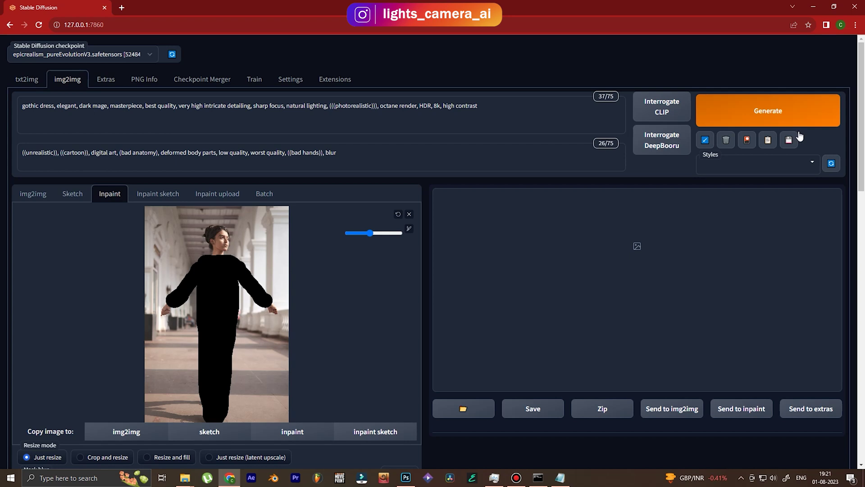
Step: Generate the gothic dress inpaint and send the chosen result to Extras
click(788, 118)
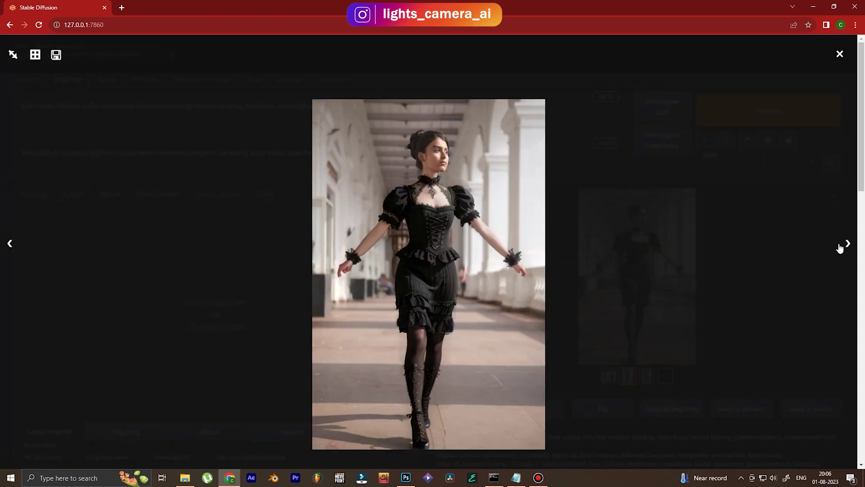
click(842, 247)
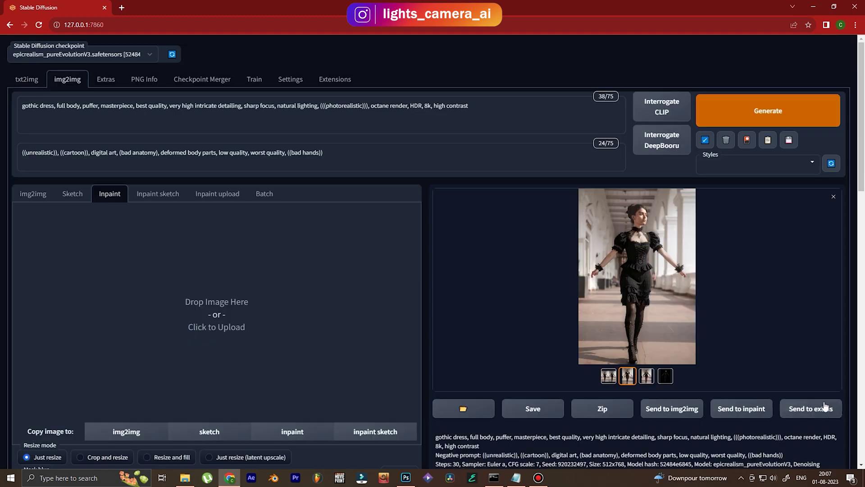
click(809, 409)
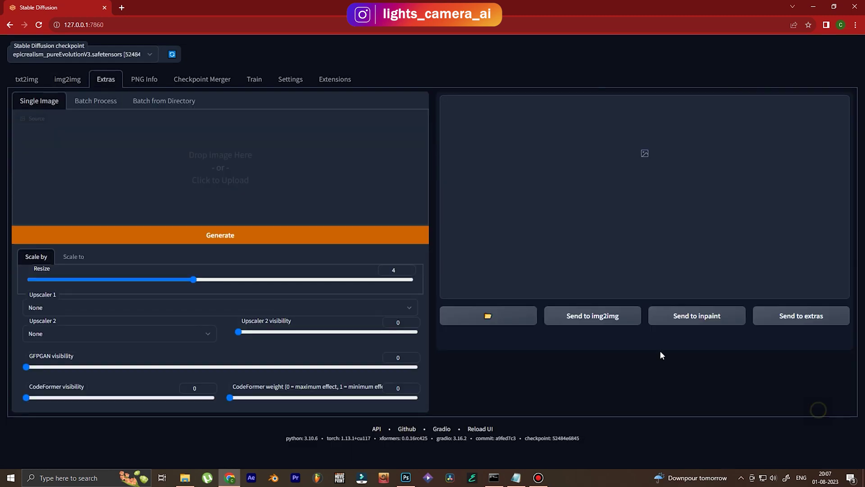
Step: Upscale the chosen image 4x with the 4x-UltraSharp upscaler
click(111, 307)
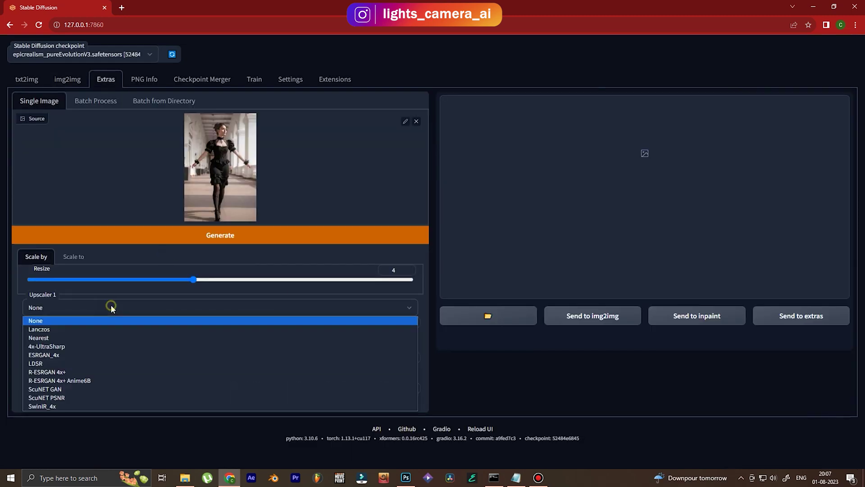
click(69, 348)
click(269, 239)
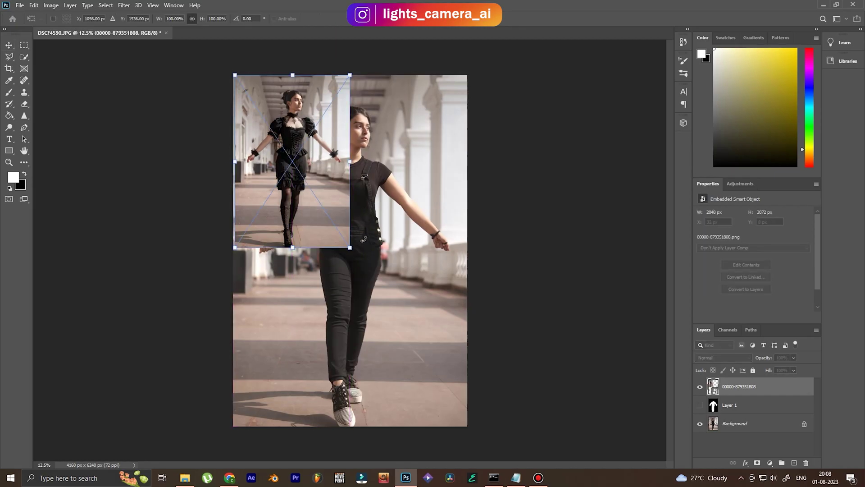
Step: Scale the placed gothic-dress image up to fill the canvas and compare it with the original
key(ctrl+t)
drag(354, 248, 513, 402)
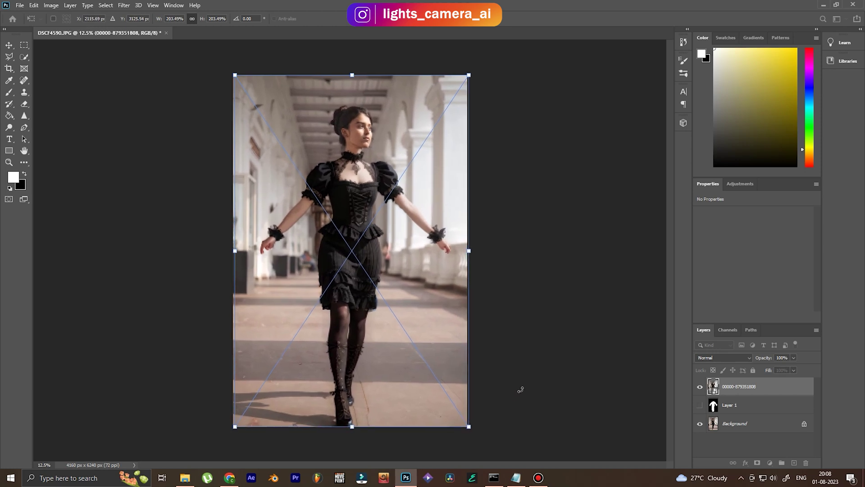
key(Return)
click(699, 389)
click(699, 390)
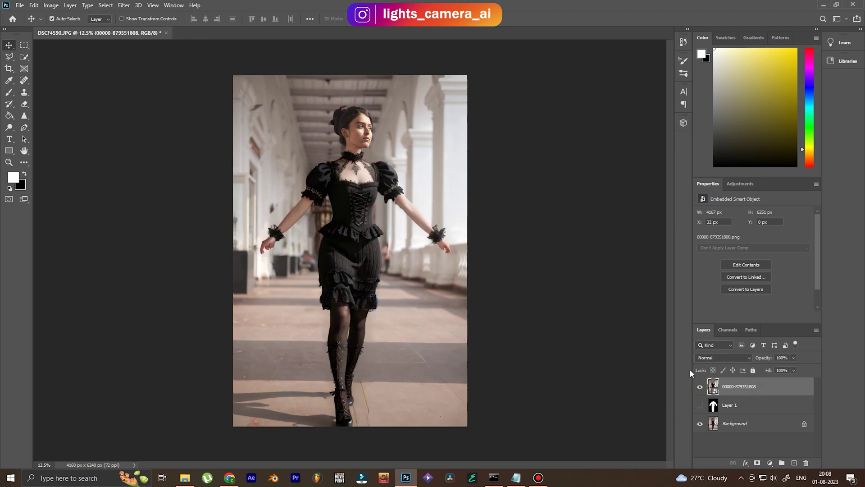
Step: Nudge the dress layer to X −7 px so it lines up with the photo
key(ctrl+t)
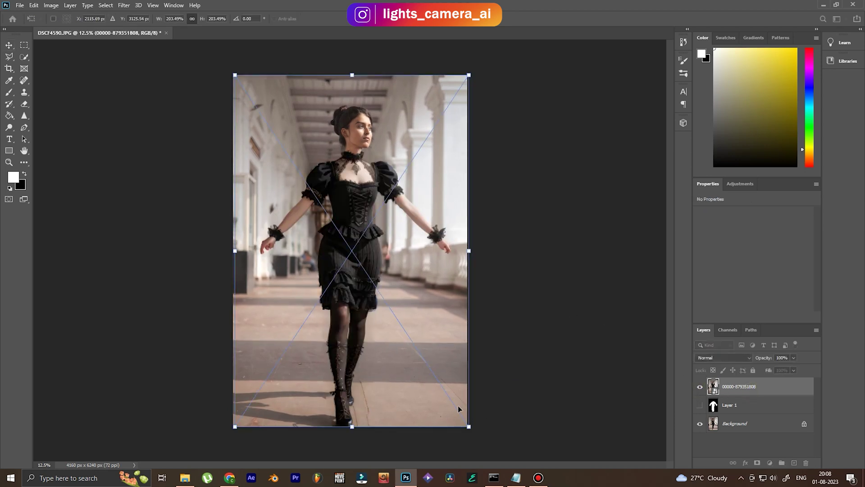
drag(423, 386, 419, 385)
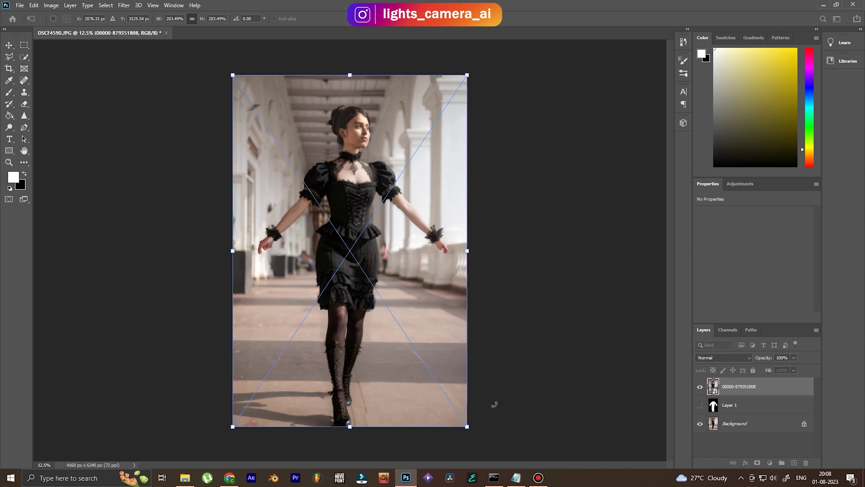
key(Return)
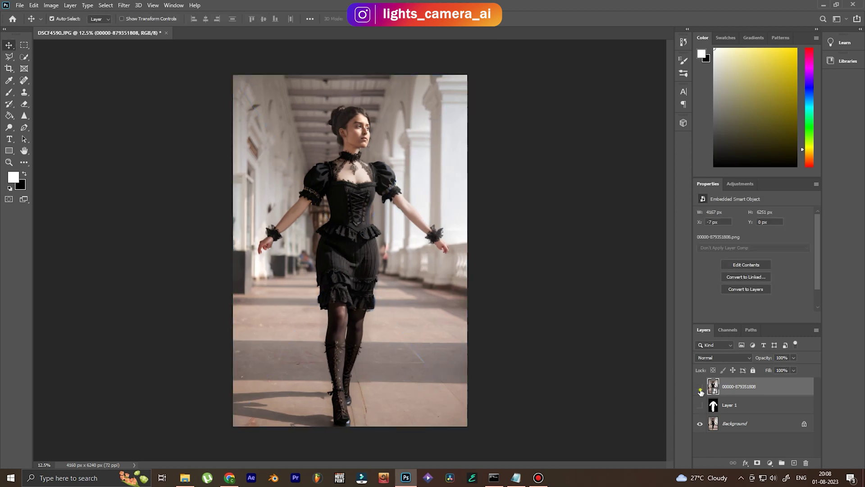
click(700, 389)
click(701, 388)
Step: Add a Hide All layer mask to the dress layer and select the Brush tool
click(70, 5)
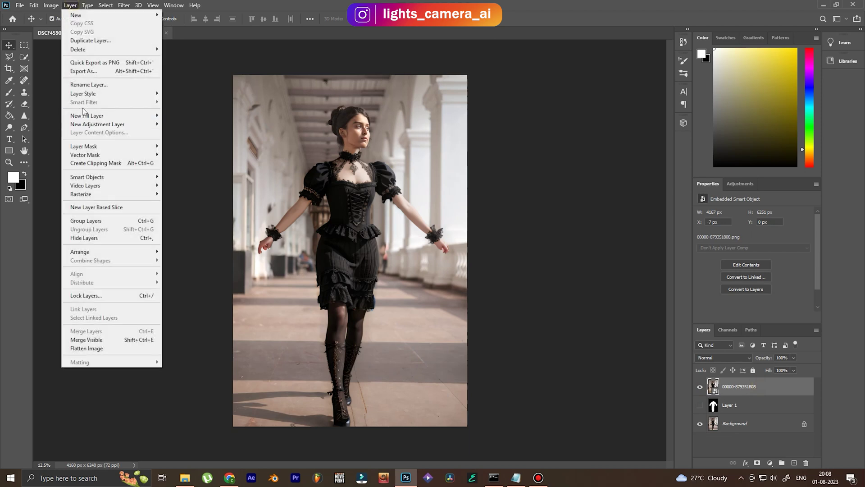
mouse_move(90, 147)
click(192, 155)
key(x)
key(b)
Step: Set the brush to 0% hardness and 1102 px size
click(65, 19)
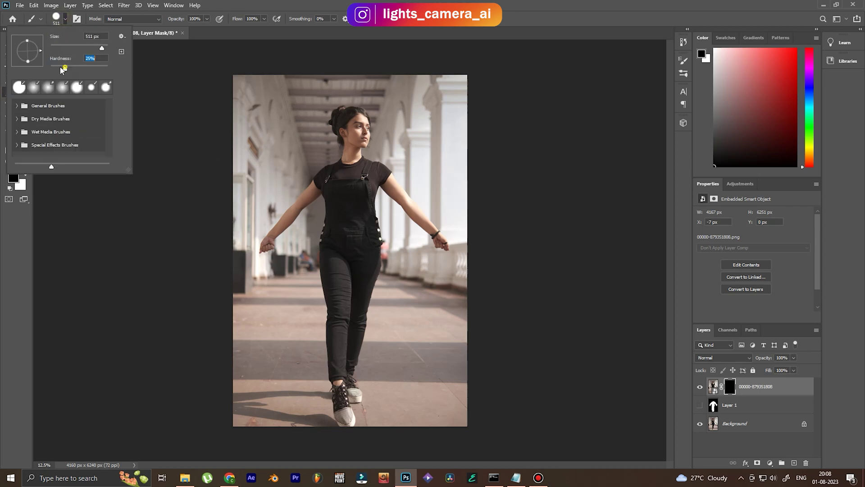
click(97, 59)
text(0)
key(Return)
click(93, 46)
mouse_move(91, 46)
mouse_down()
mouse_move(107, 48)
mouse_move(100, 72)
mouse_up()
click(162, 322)
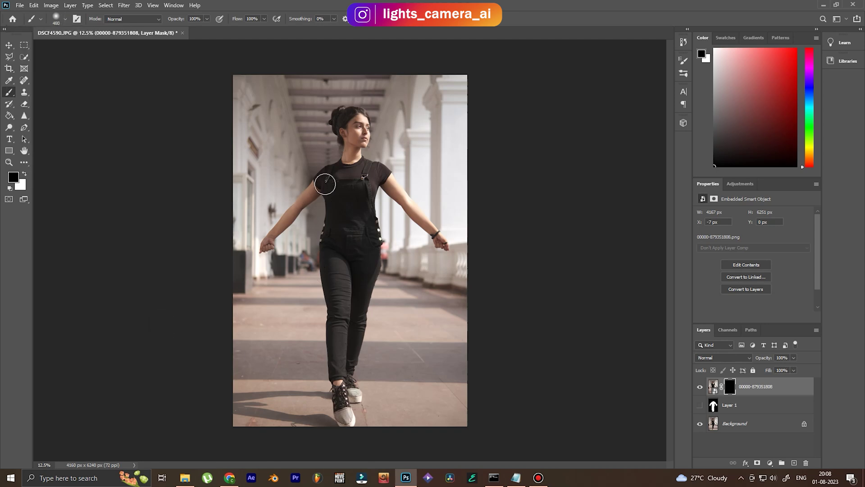
Step: Paint white on the mask to reveal the dress over the body and the lace cuff
key(x)
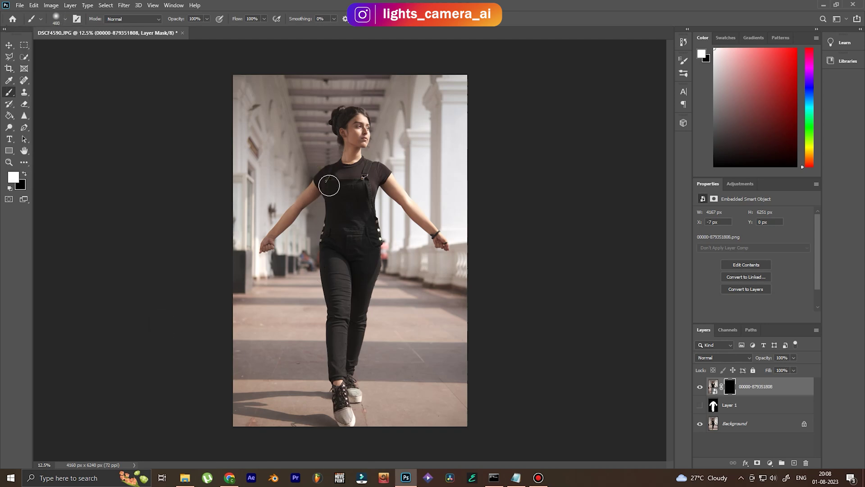
mouse_move(329, 185)
mouse_down()
mouse_move(329, 167)
mouse_move(313, 180)
mouse_move(333, 204)
mouse_move(329, 357)
mouse_move(348, 420)
mouse_move(354, 259)
mouse_move(362, 290)
mouse_move(377, 257)
mouse_move(368, 218)
mouse_move(380, 193)
mouse_move(392, 191)
mouse_move(353, 159)
mouse_move(339, 177)
mouse_move(399, 194)
mouse_move(440, 243)
mouse_up()
drag(276, 227, 307, 198)
key(x)
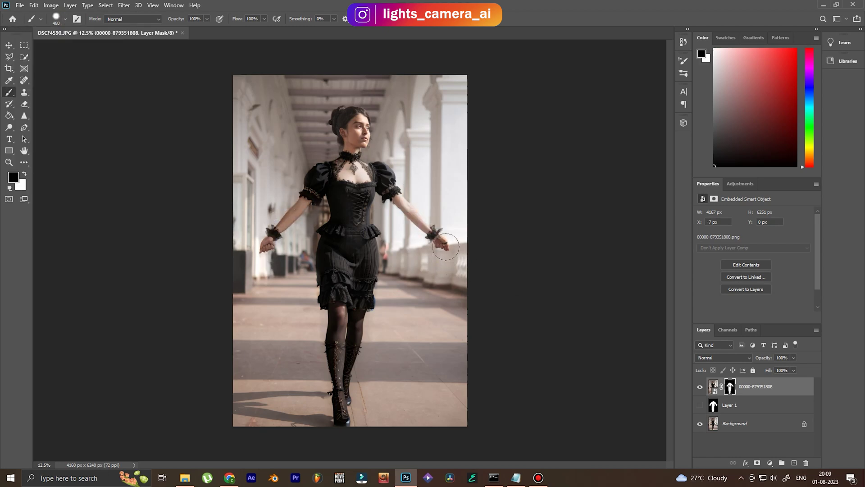
key(x)
key(x)
key(x)
key(x)
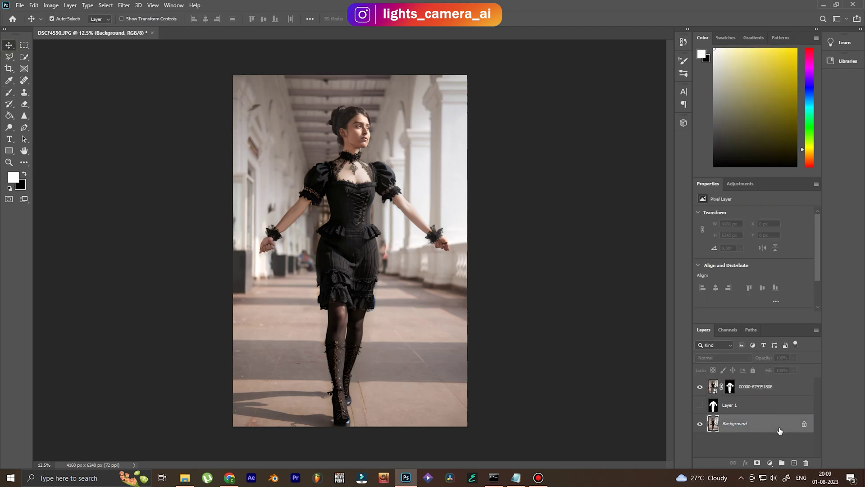
Step: Resize the image to 2000 × 3000 px
click(50, 5)
click(58, 72)
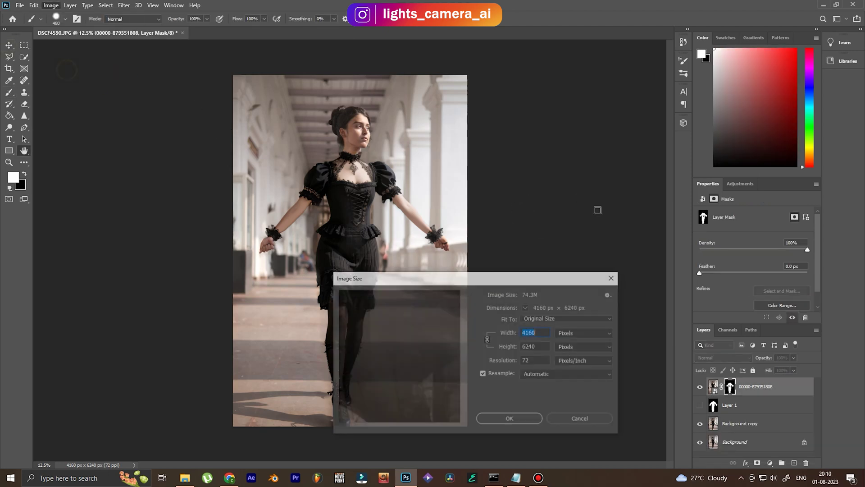
click(529, 346)
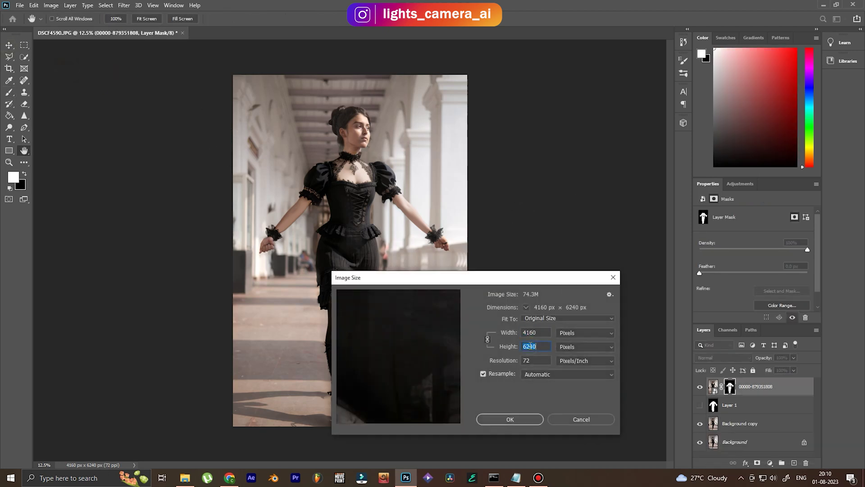
text(3000)
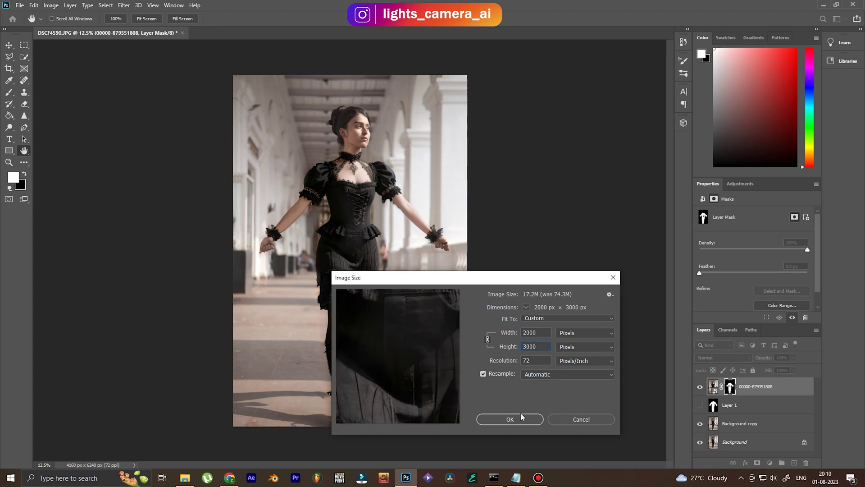
click(520, 419)
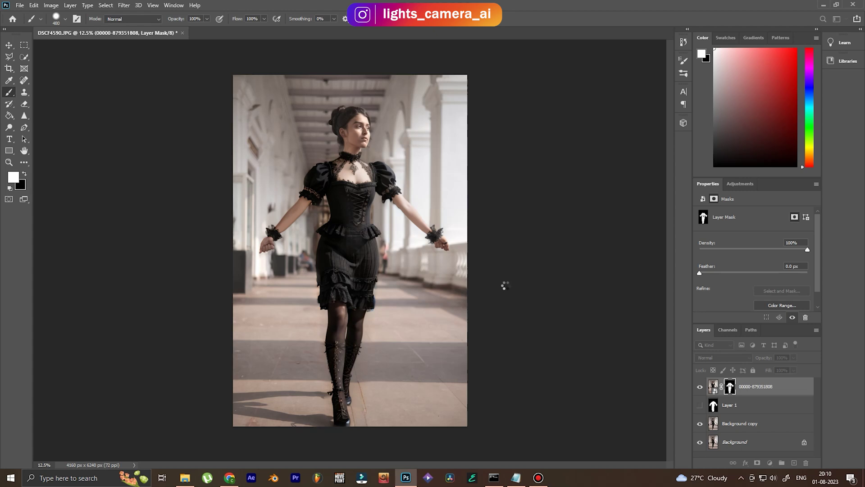
key(ctrl+plus)
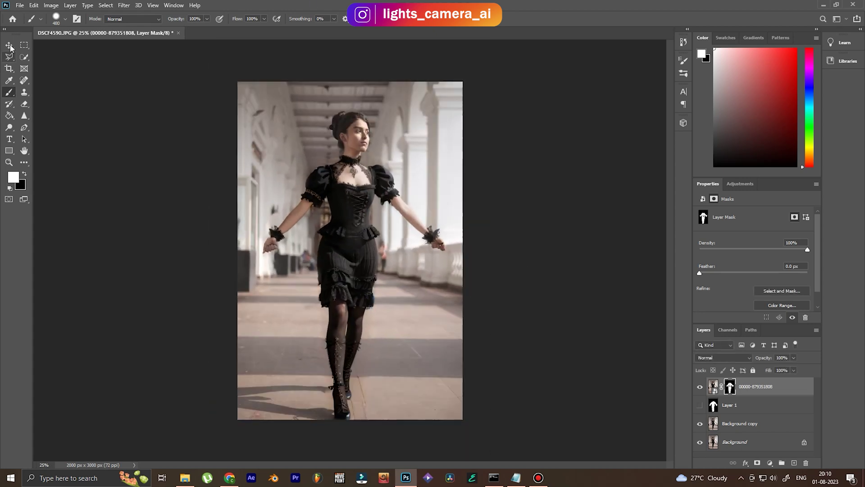
Step: Resize the image down to 512 × 768 px
click(51, 5)
click(63, 72)
text(500)
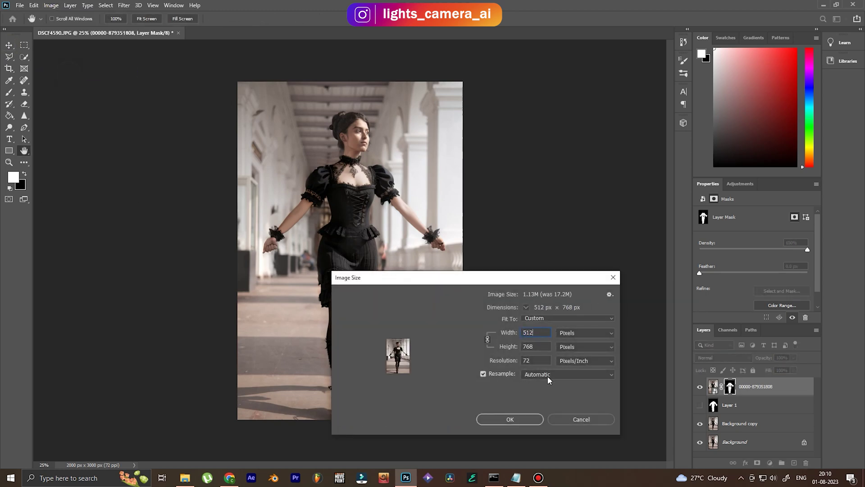
click(513, 415)
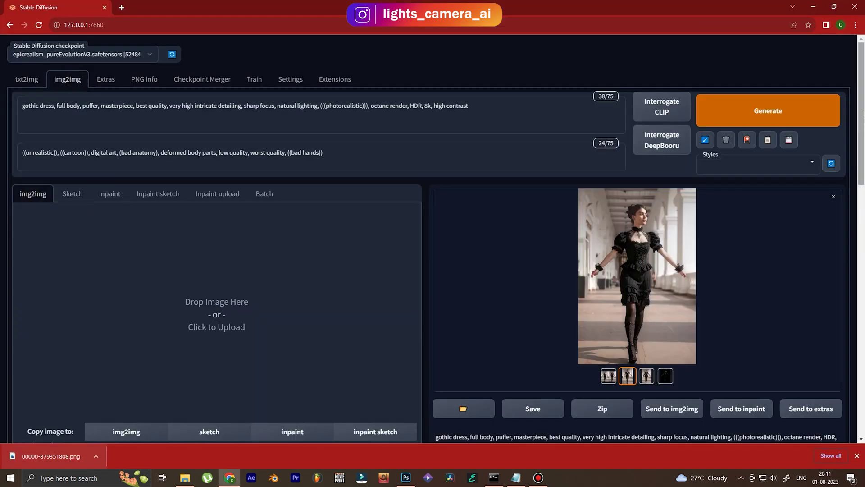
Step: Load DSCF4585 as the img2img source image
scroll(243, 191, down, 2)
click(243, 191)
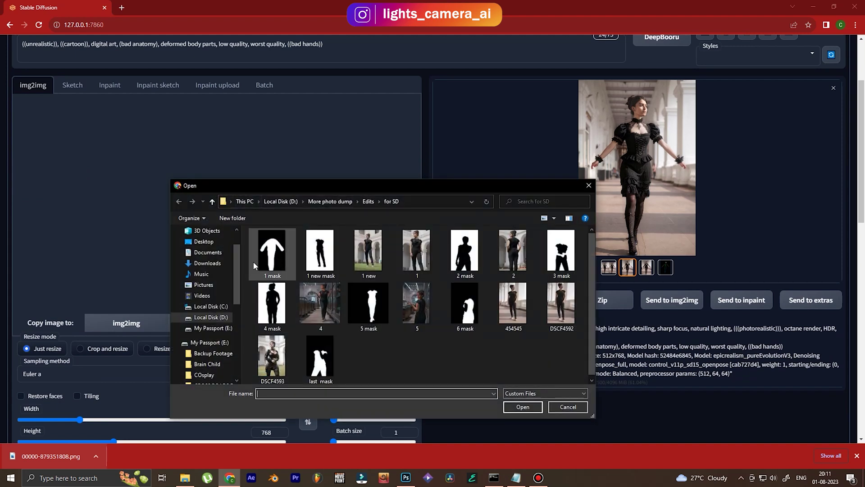
scroll(211, 271, up, 3)
click(221, 237)
click(285, 356)
double_click(285, 355)
Step: Load DSCF4585 as the ControlNet Unit 0 reference image
click(863, 365)
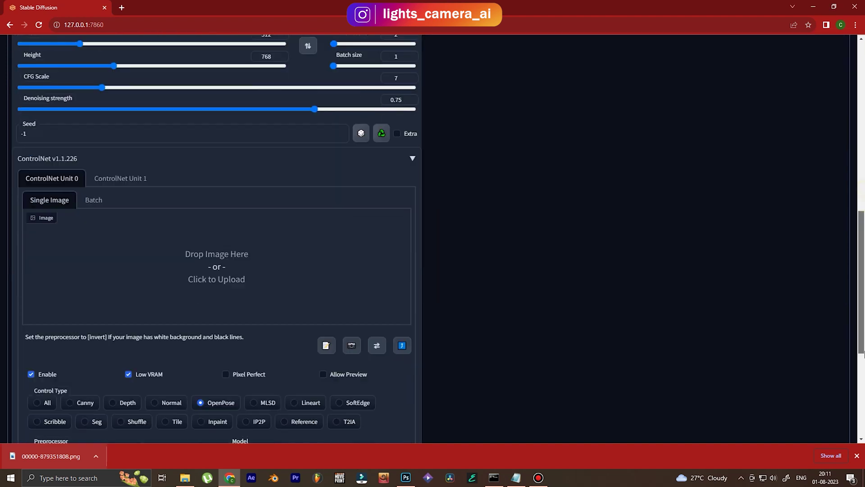
scroll(216, 225, down, 1)
scroll(216, 202, up, 1)
click(218, 193)
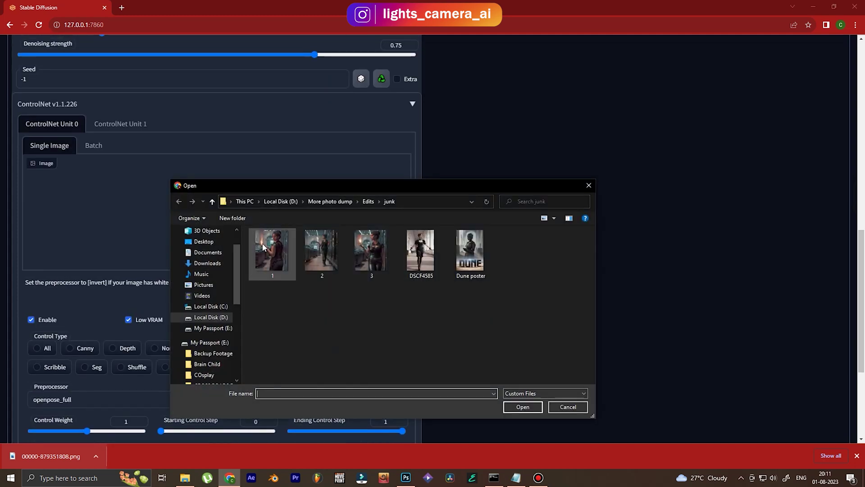
click(420, 251)
double_click(420, 250)
Step: Lower the denoising strength to 0.35
click(863, 141)
scroll(139, 245, up, 6)
scroll(138, 245, down, 6)
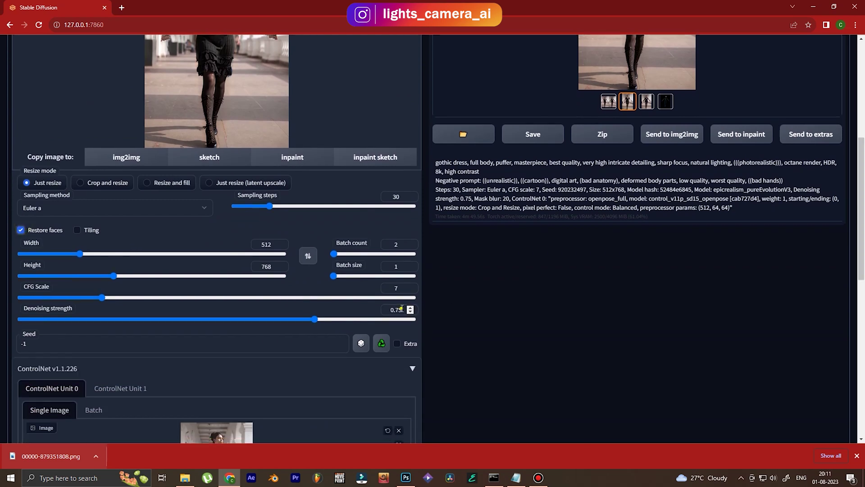
text(.3)
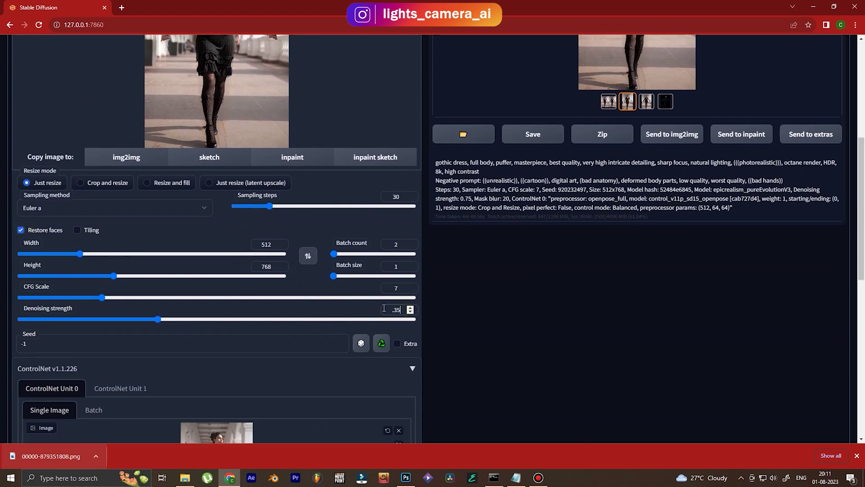
click(626, 273)
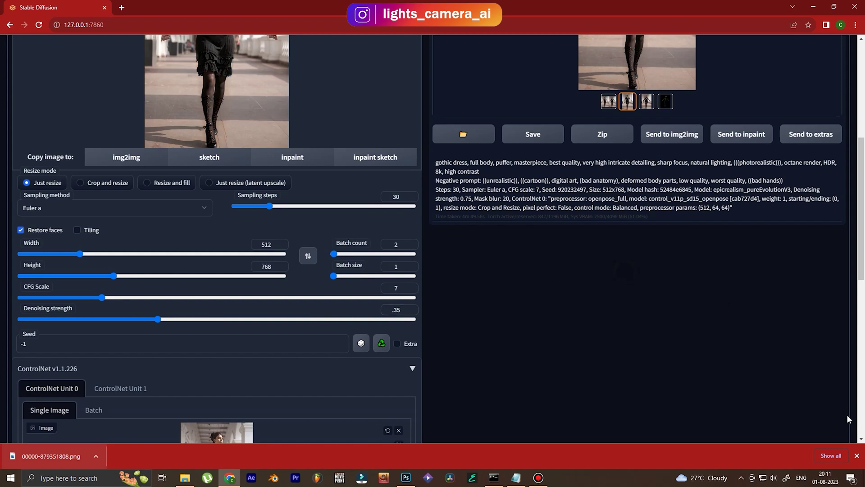
click(856, 455)
Step: Reuse the seed from the previous generation
scroll(861, 263, down, 3)
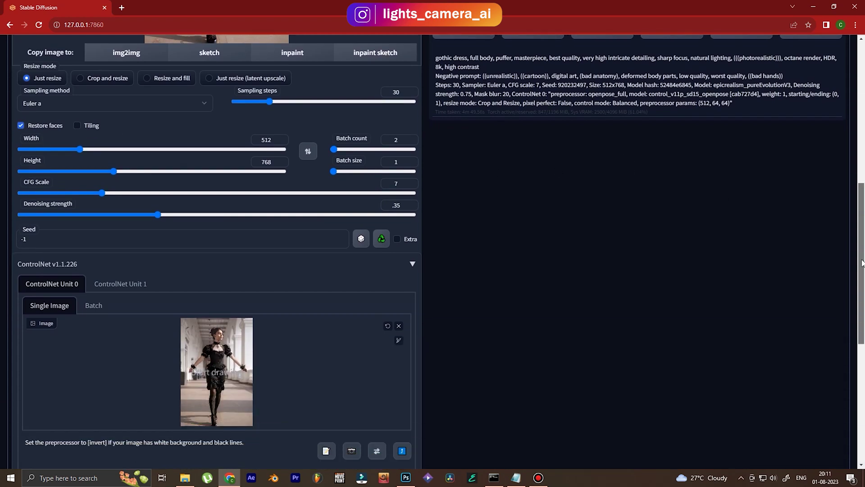
scroll(861, 264, down, 2)
drag(862, 253, 863, 207)
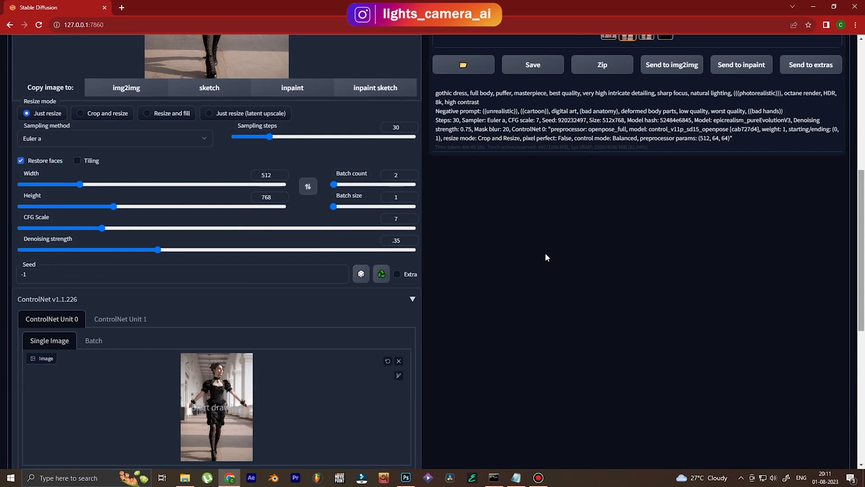
click(380, 275)
scroll(659, 202, up, 5)
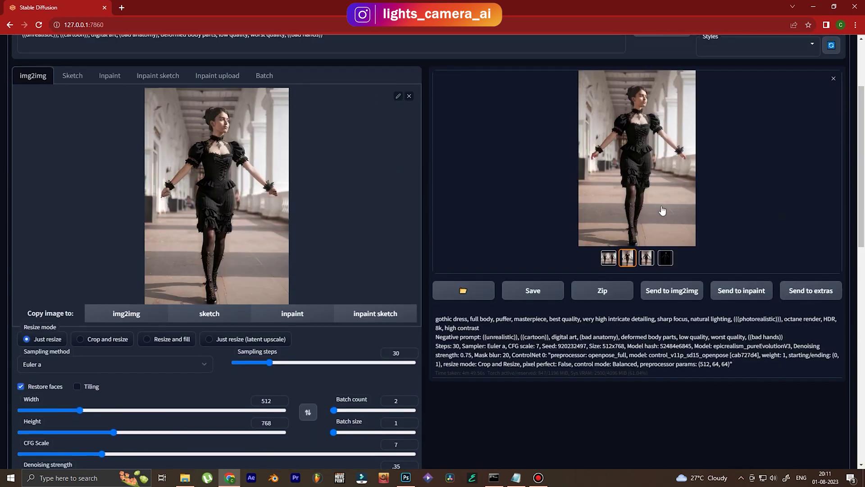
Step: Set ControlNet to Tile and choose Ultimate SD upscale, scaling from image size with 4x-UltraSharp
drag(862, 215, 846, 426)
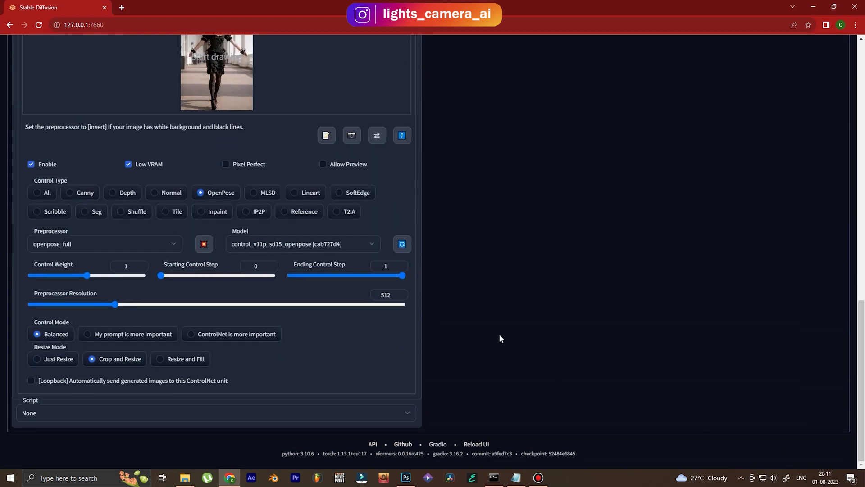
click(169, 213)
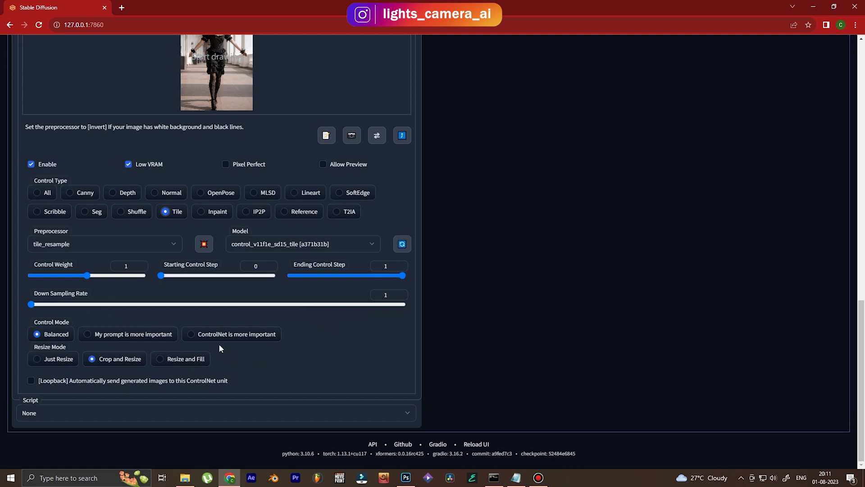
click(312, 414)
click(132, 399)
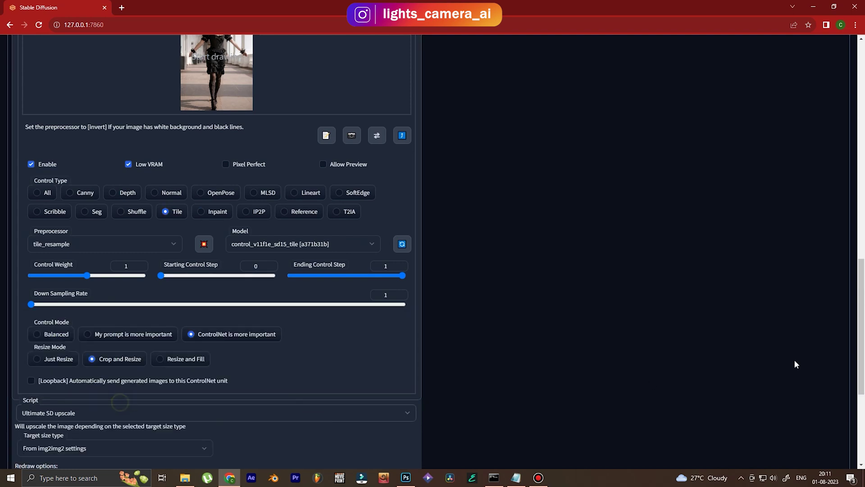
scroll(384, 398, down, 5)
click(157, 234)
click(121, 265)
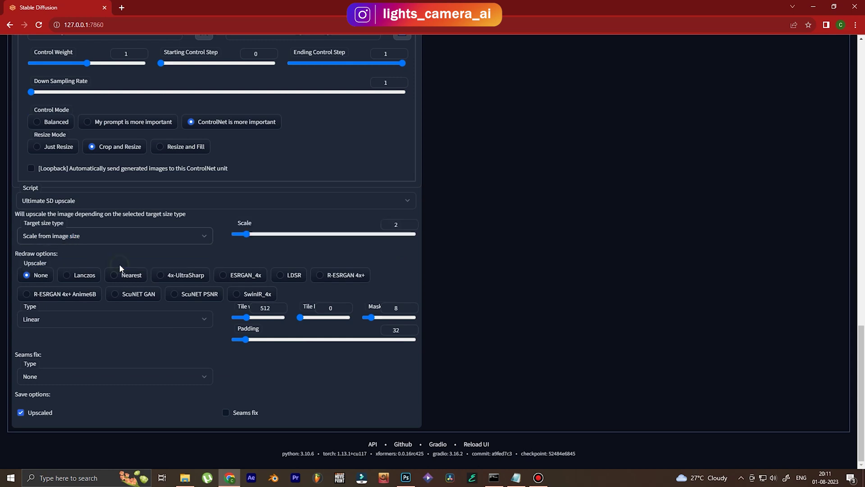
click(167, 276)
Step: Generate the 1024×1536 upscaled gothic-dress image and follow its progress in the console
drag(861, 392, 861, 111)
click(798, 114)
click(494, 478)
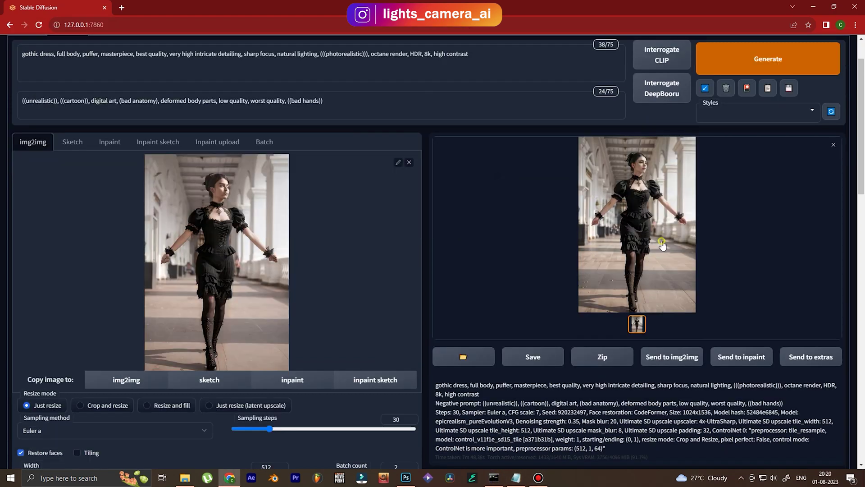
Step: Commit the placed upscaled dress image and give it a Reveal All layer mask
click(594, 282)
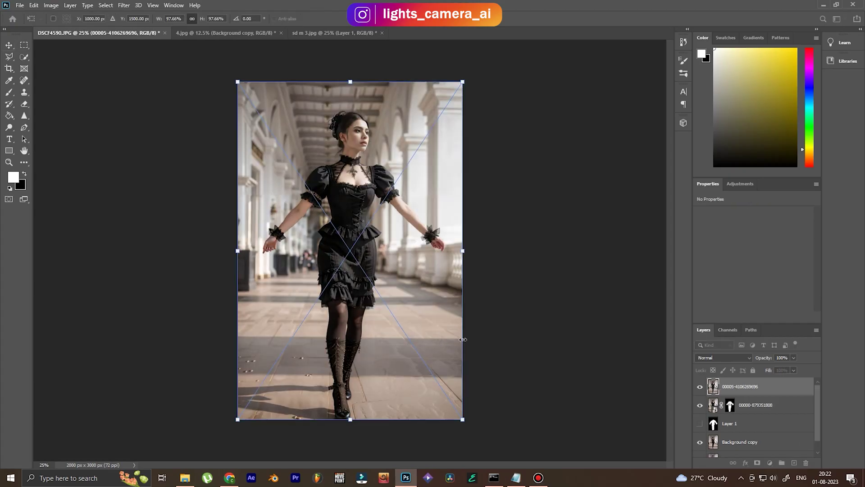
key(Return)
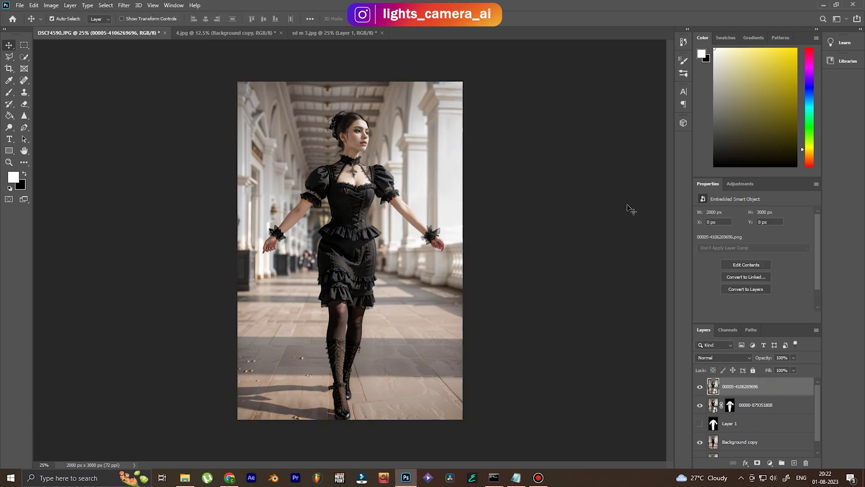
click(52, 5)
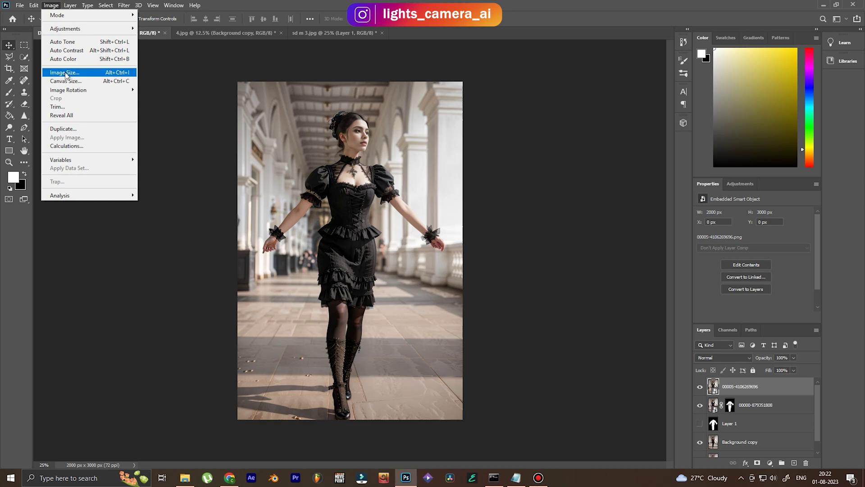
click(70, 6)
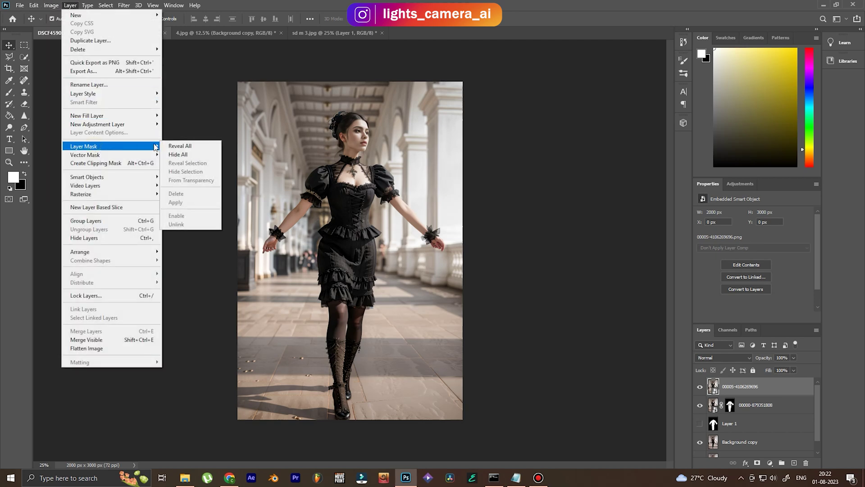
click(176, 145)
Step: Set the brush to 275 px with 20% hardness
key(b)
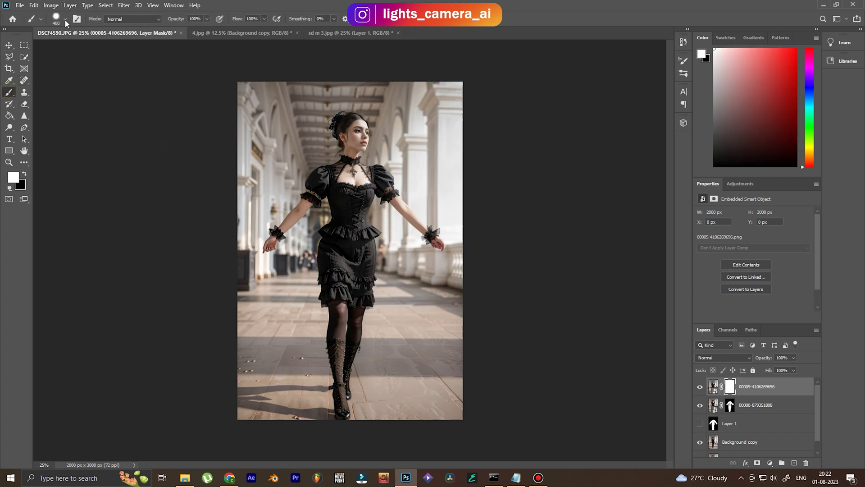
click(66, 21)
click(66, 66)
drag(102, 51, 94, 50)
click(149, 184)
Step: Paint black on the mask over the face and both hands to restore the originals
key(x)
click(360, 138)
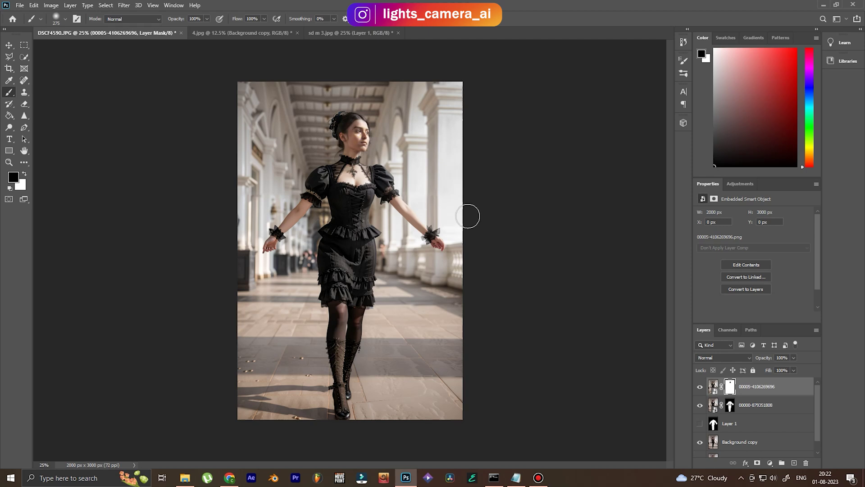
click(269, 247)
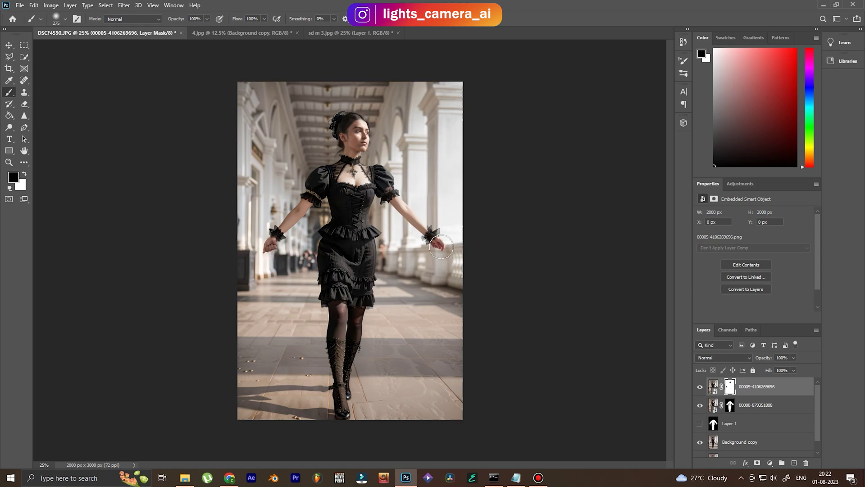
click(441, 247)
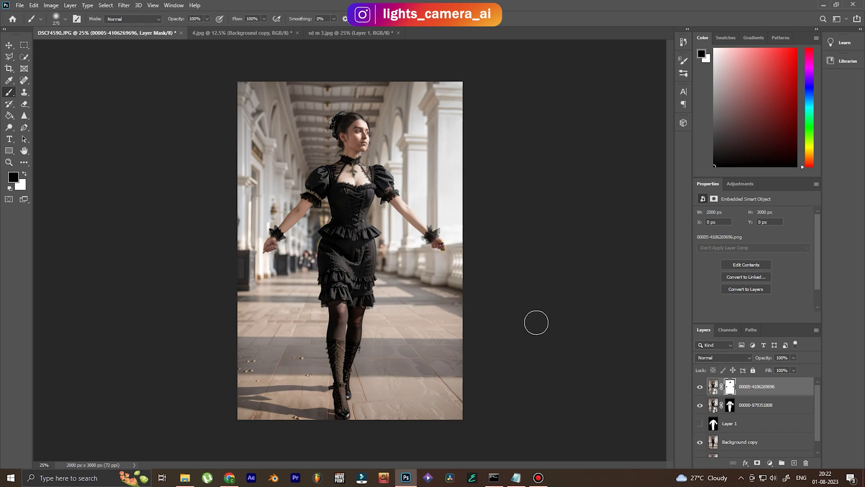